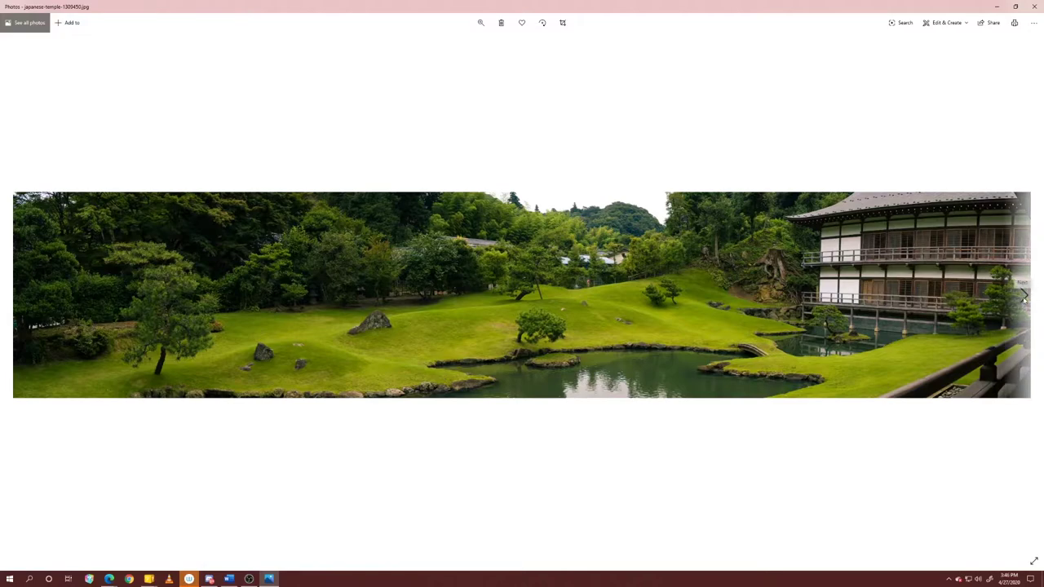
- View the finished tilt-shift PNG of the temple garden, then close Windows Photos
left_click(1025, 297)
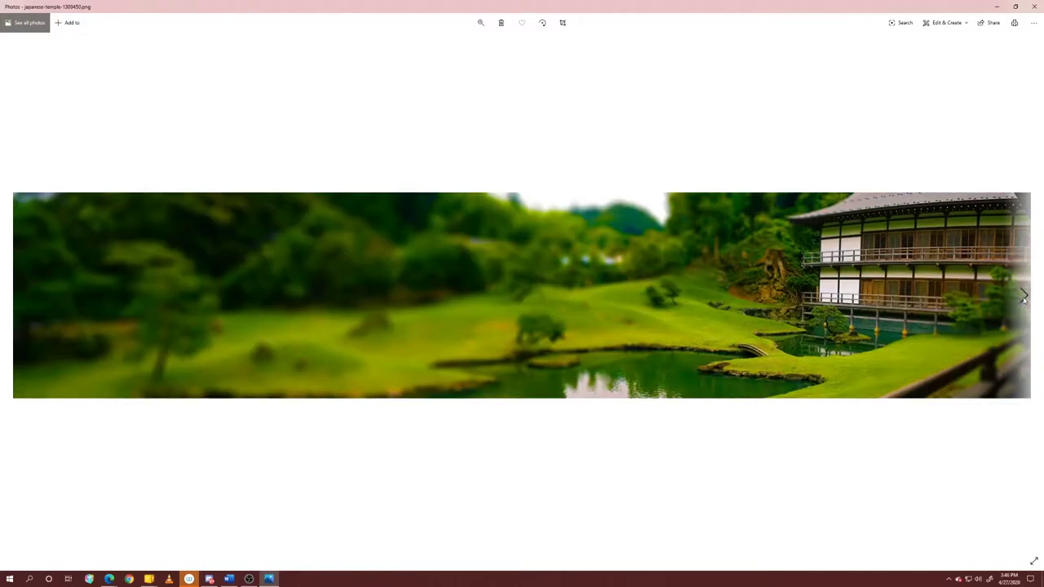
left_click(1034, 7)
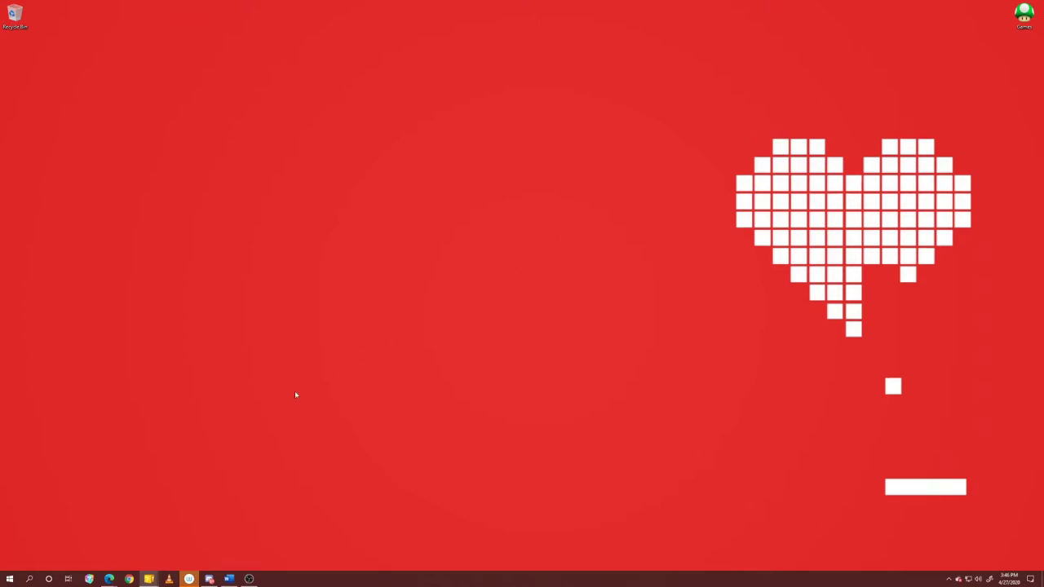
- Launch Photoshop from the Start menu's list of installed apps
left_click(9, 579)
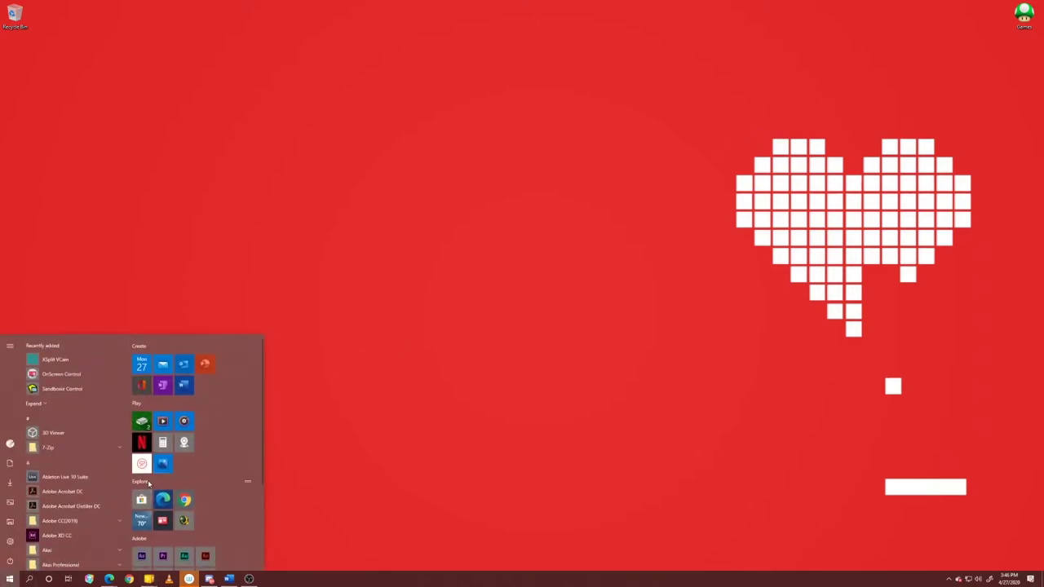
scroll(155, 486, "down", 3)
left_click(183, 494)
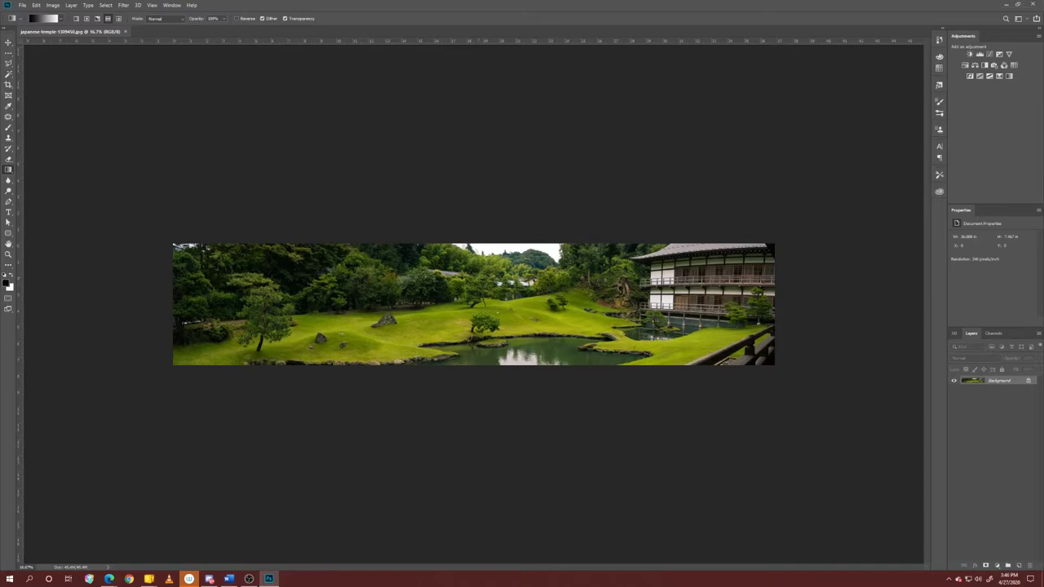
scroll(639, 278, "up", 6)
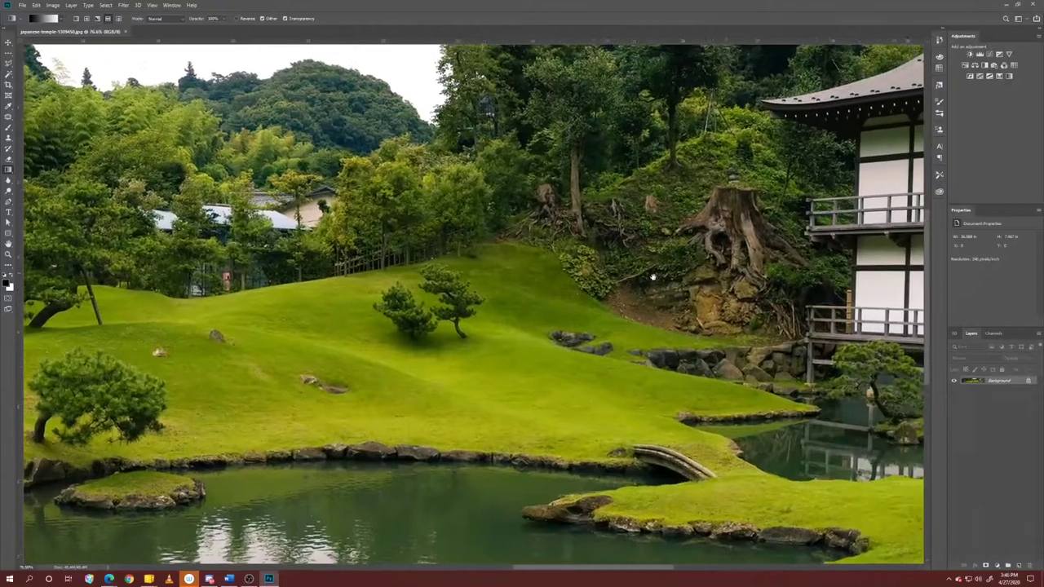
left_click_drag(639, 278, 287, 279)
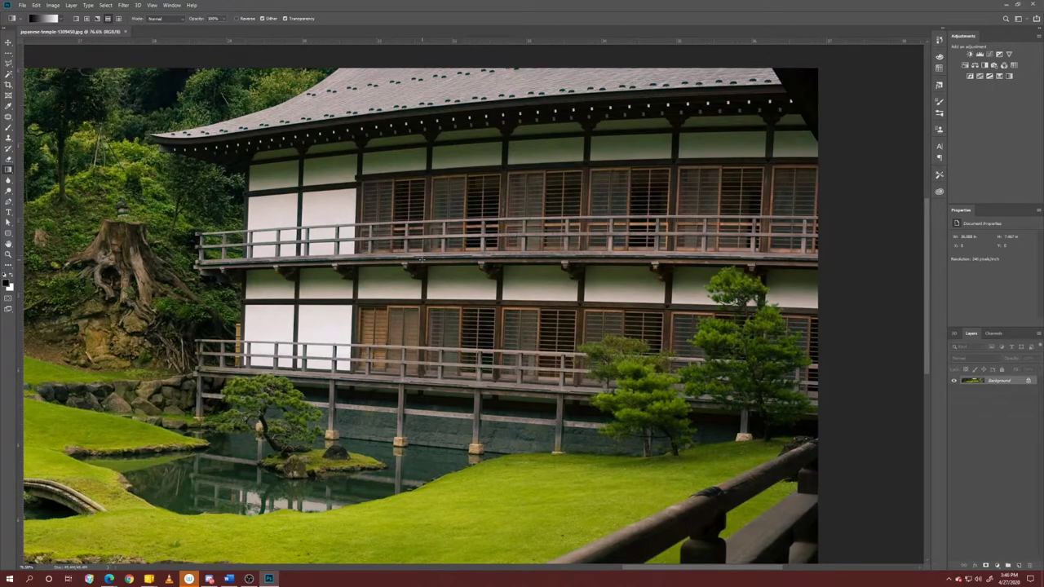
scroll(347, 271, "down", 6)
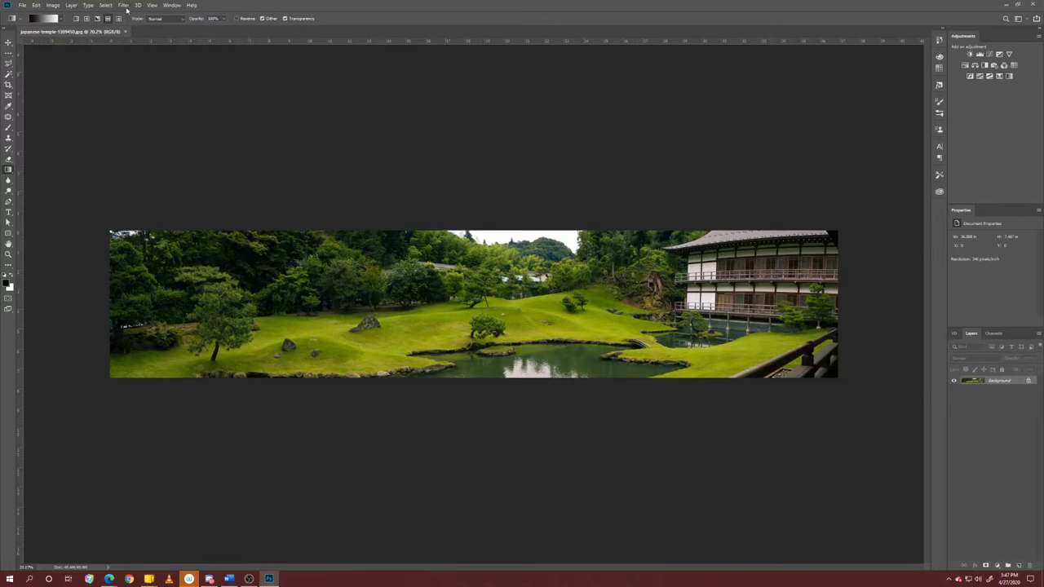
left_click(124, 6)
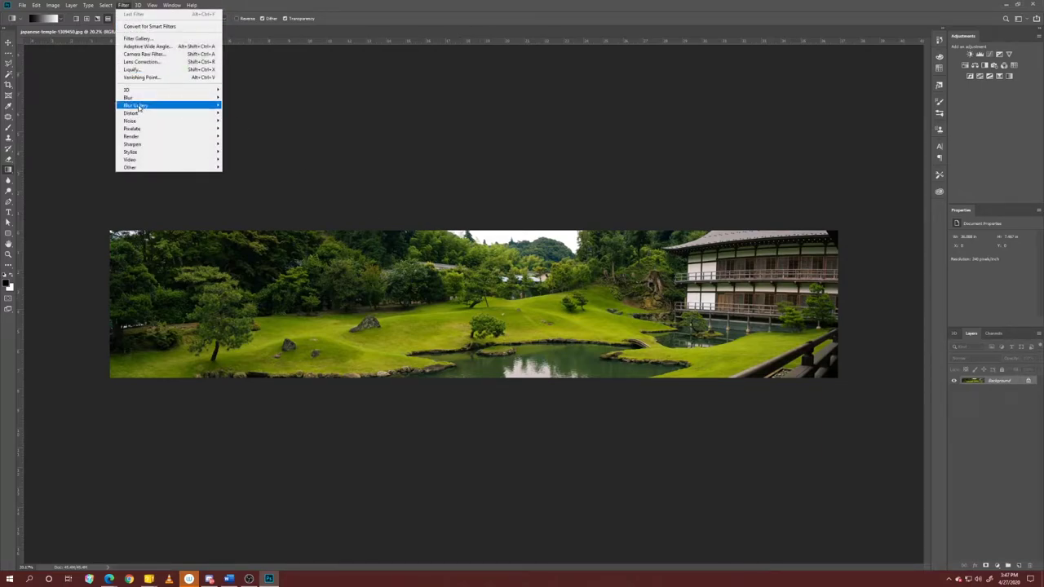
mouse_move(138, 108)
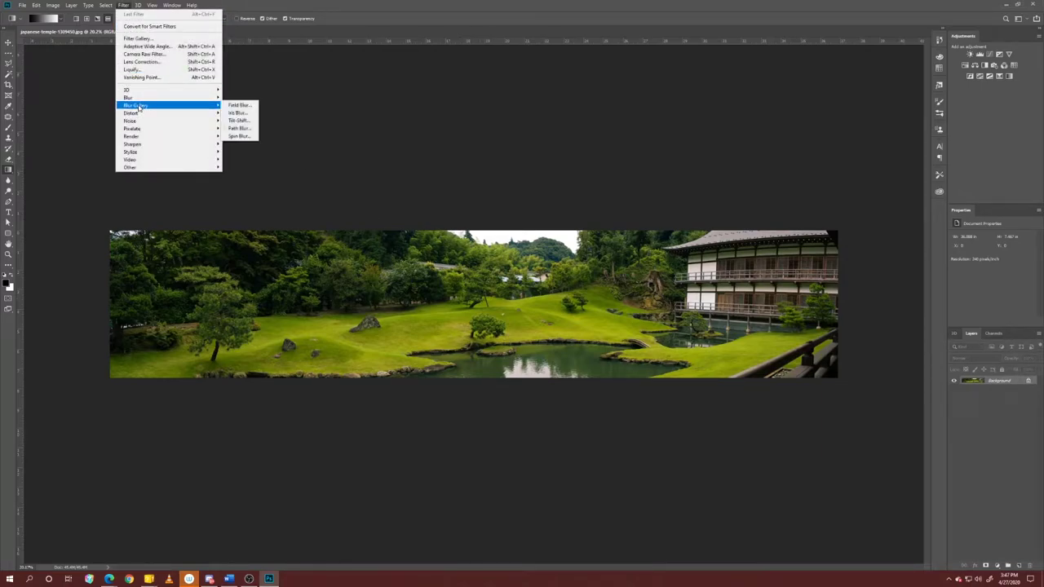
left_click(237, 121)
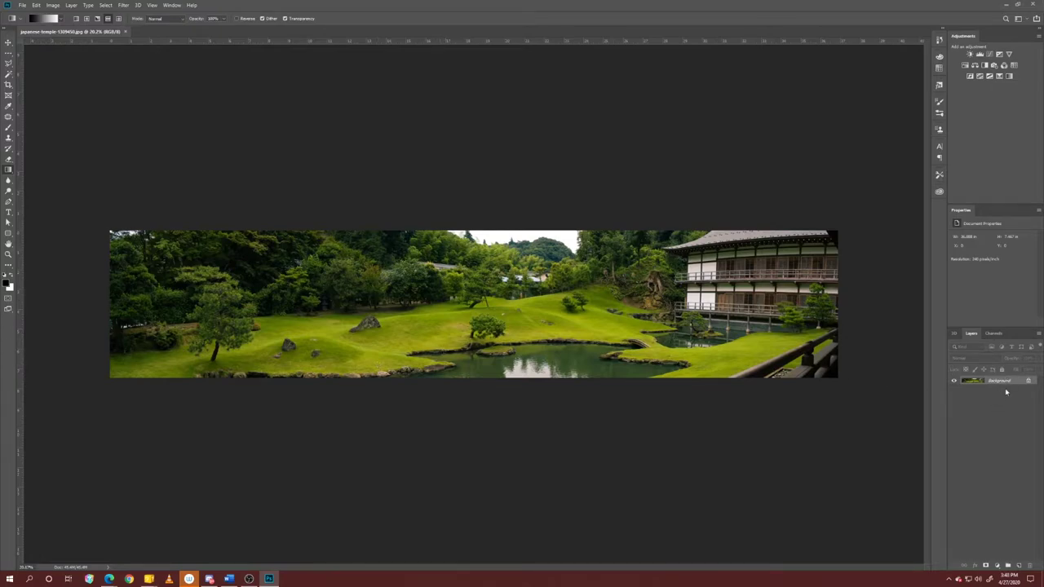
- Duplicate the Background layer, keeping the copy's default name 'Background copy'
left_click_drag(1007, 381, 1019, 565)
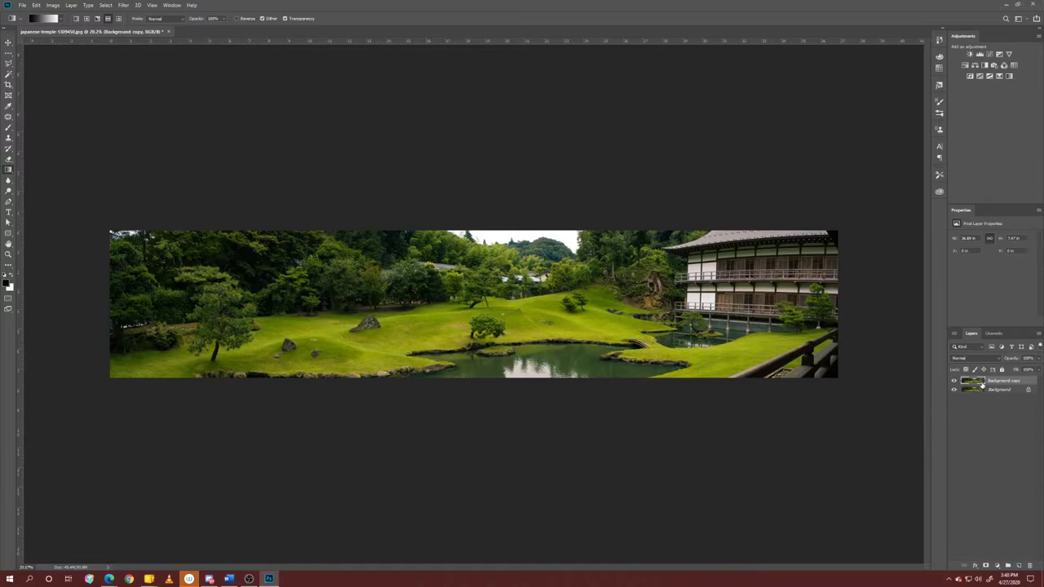
double_click(1018, 383)
left_click(983, 395)
right_click(1012, 381)
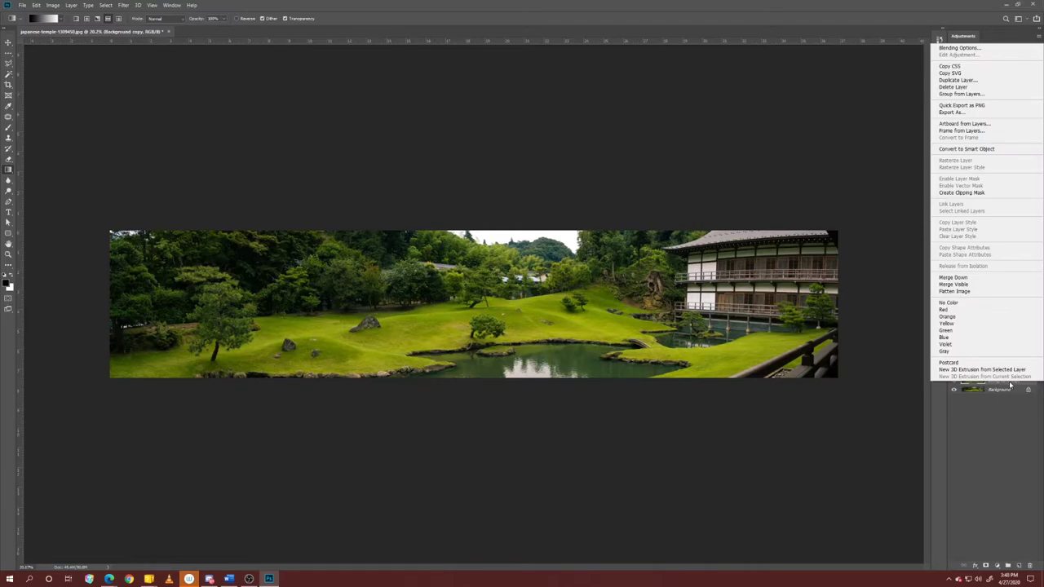
left_click(1003, 412)
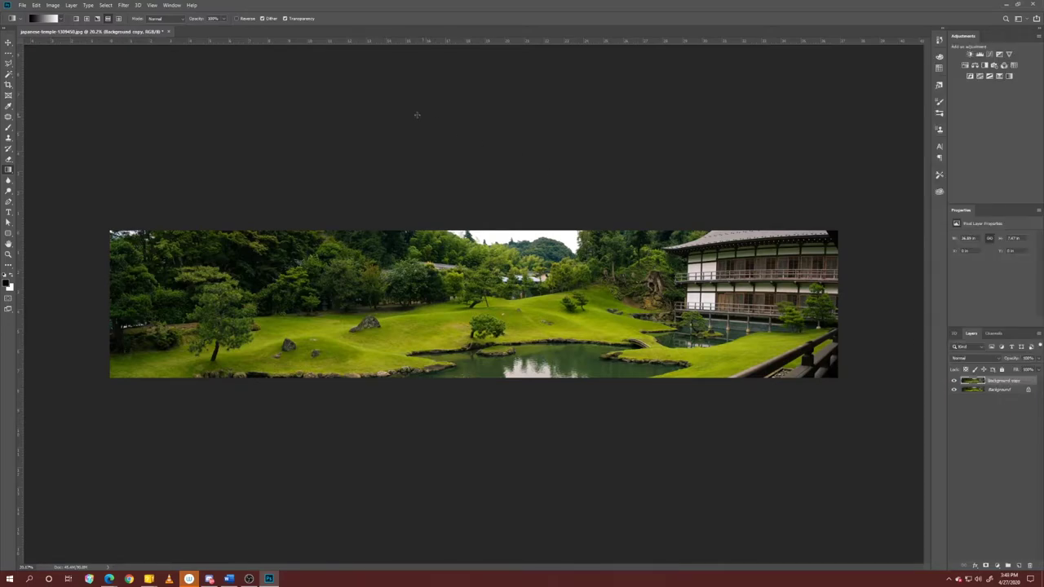
- Open Filter > Blur > Lens Blur on the Background copy layer
left_click(124, 5)
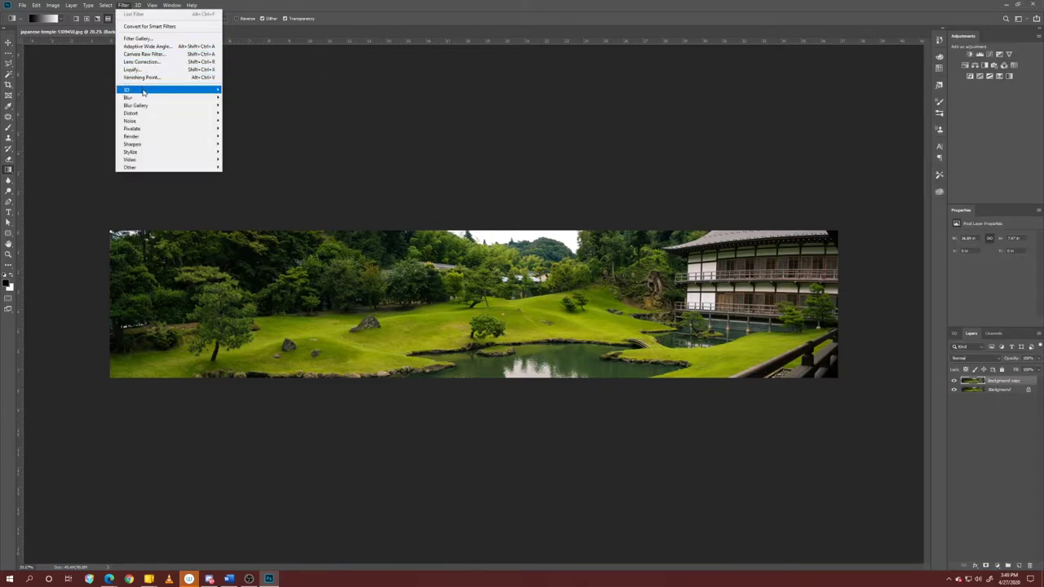
mouse_move(170, 101)
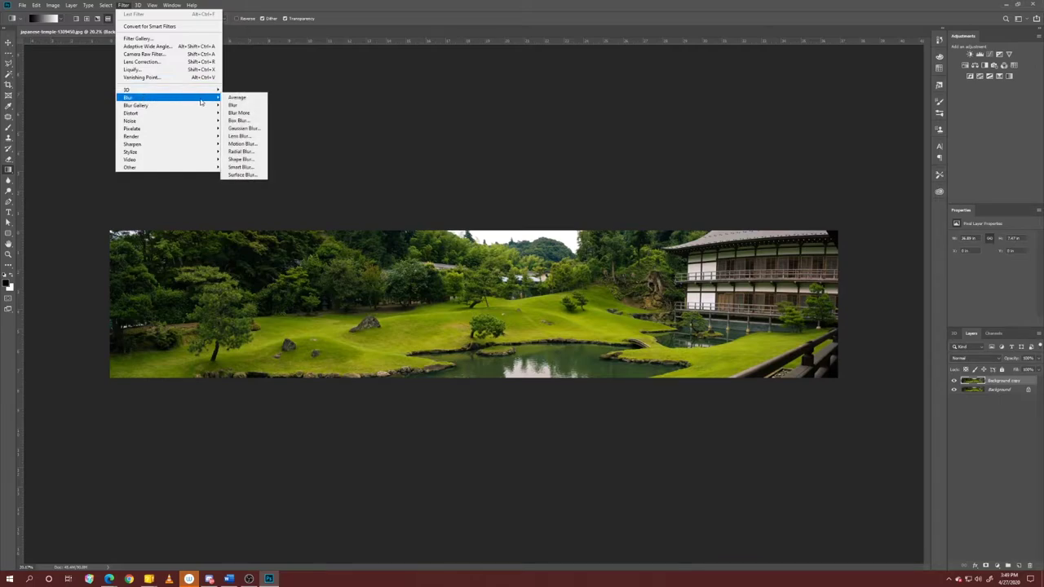
left_click(243, 136)
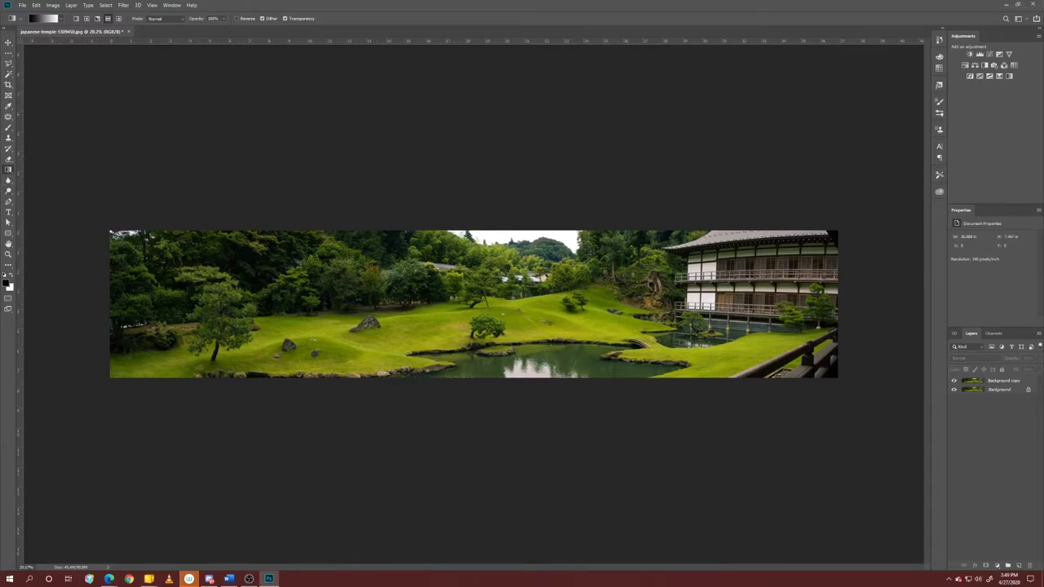
left_click(60, 18)
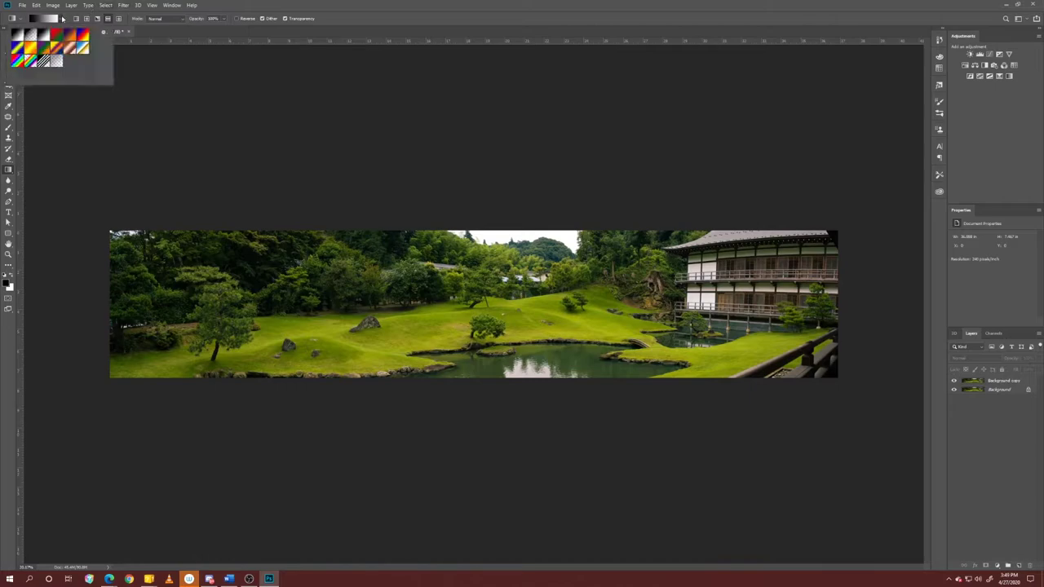
double_click(30, 38)
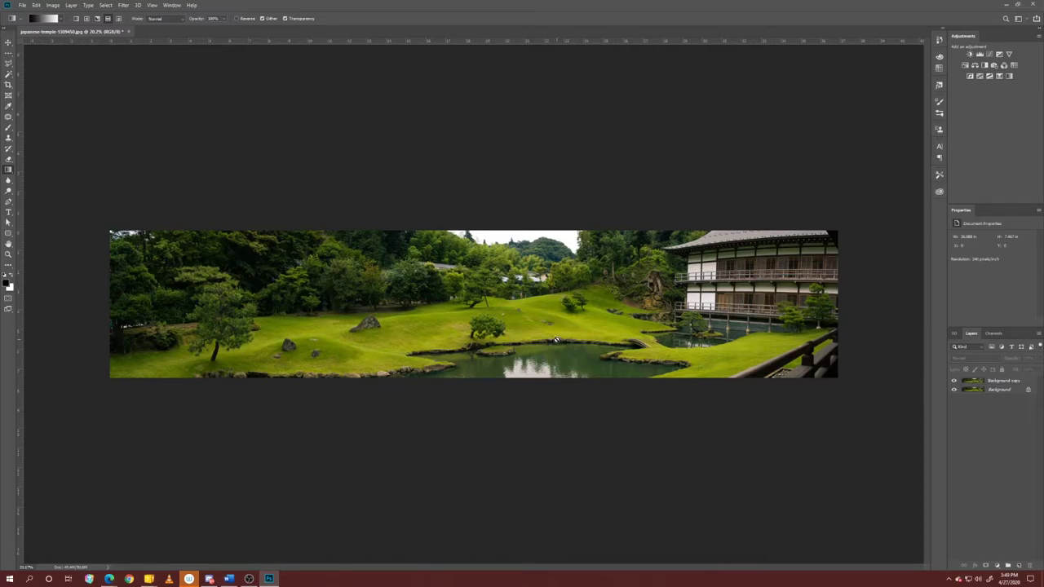
- Enter Quick Mask mode with the Background copy layer targeted
key("q")
left_click(1000, 382)
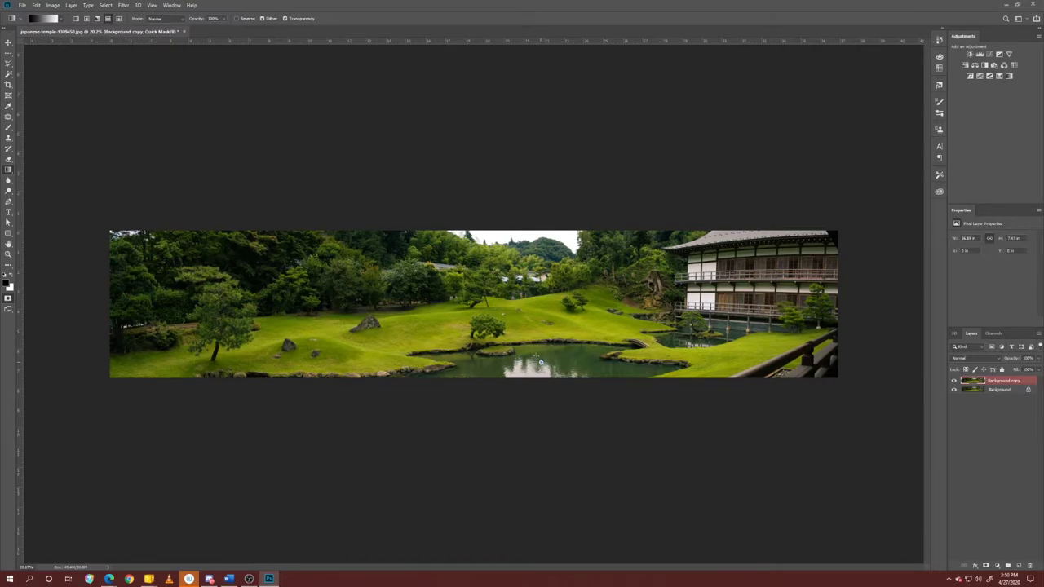
- Lay a diagonal gradient mask across the panorama and convert it into a selection
left_click_drag(499, 261, 477, 209)
left_click_drag(477, 206, 477, 206)
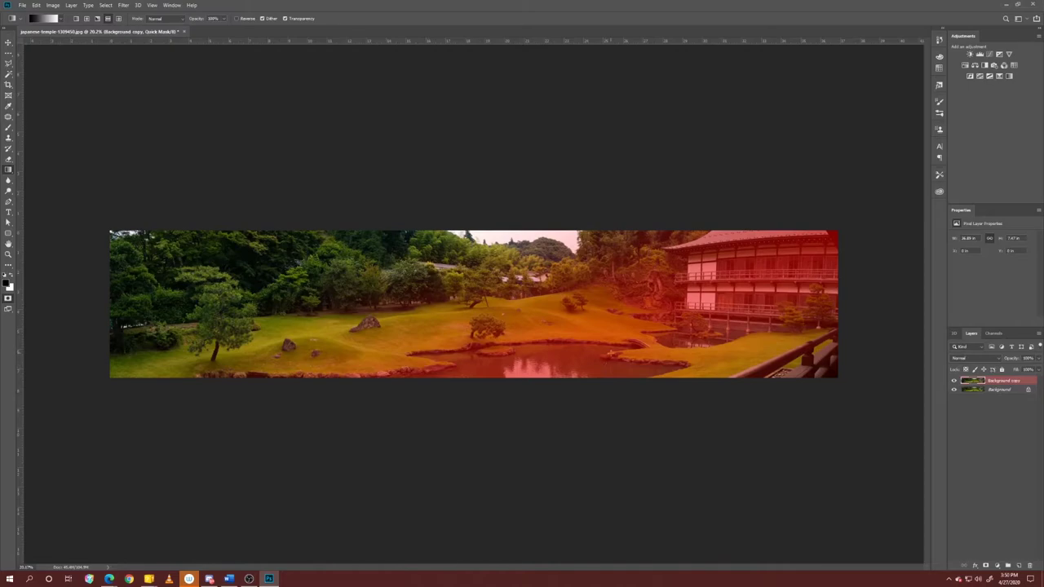
key("q")
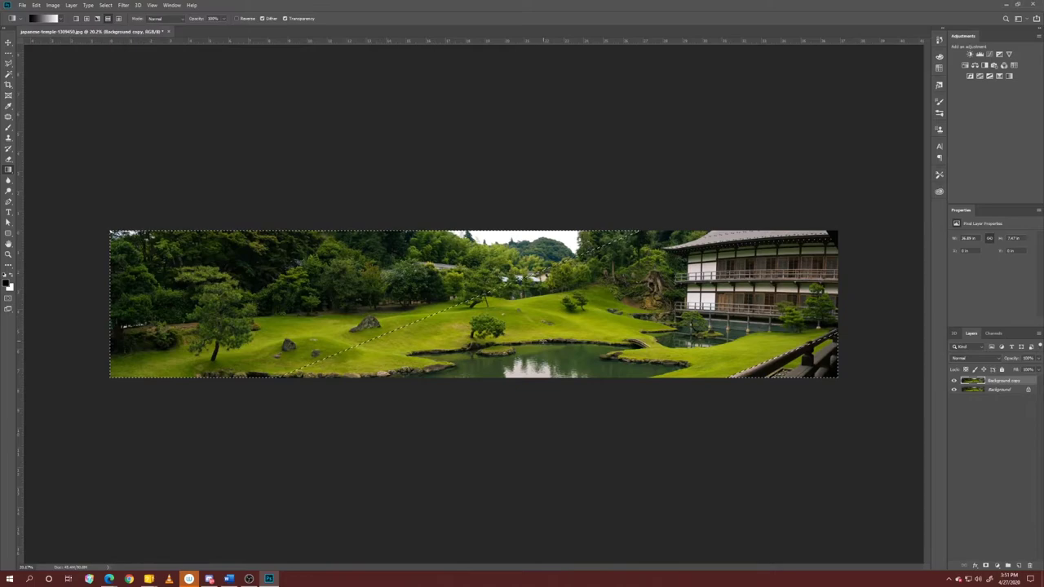
key("q")
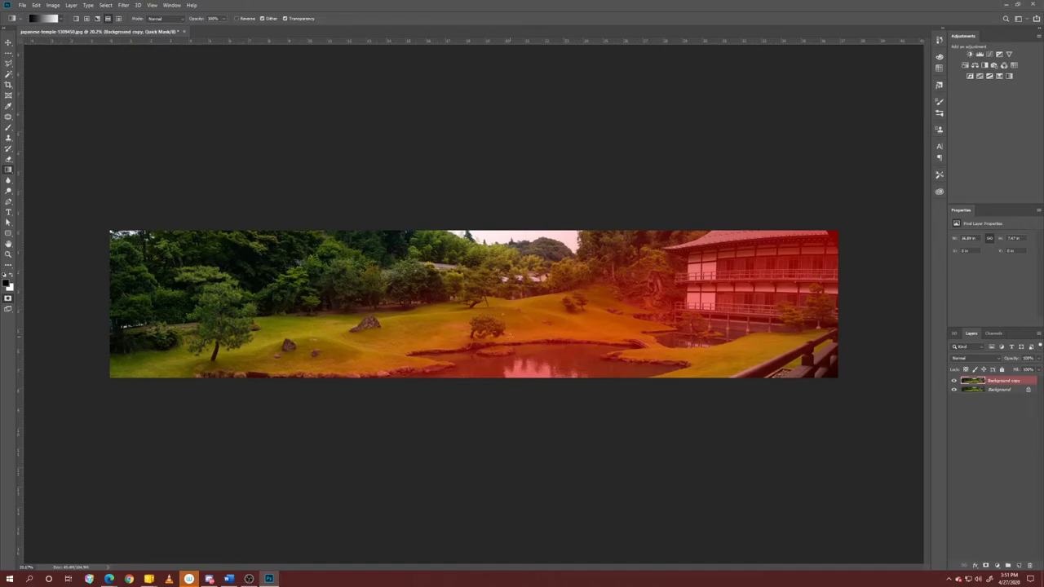
- Exit Quick Mask and open Lens Blur, previewing a Radius 100 blur on the left garden
key("q")
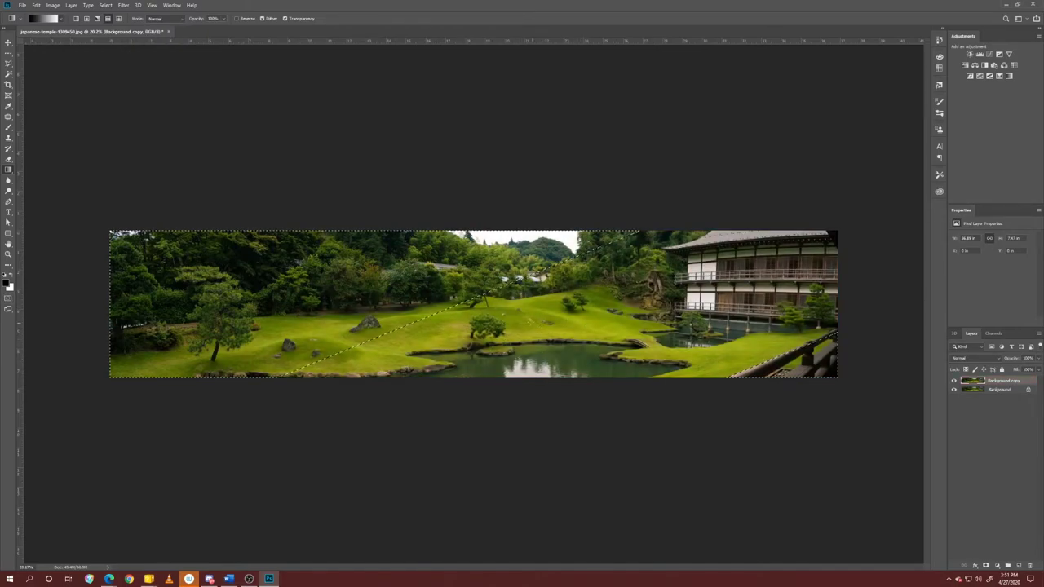
left_click(124, 6)
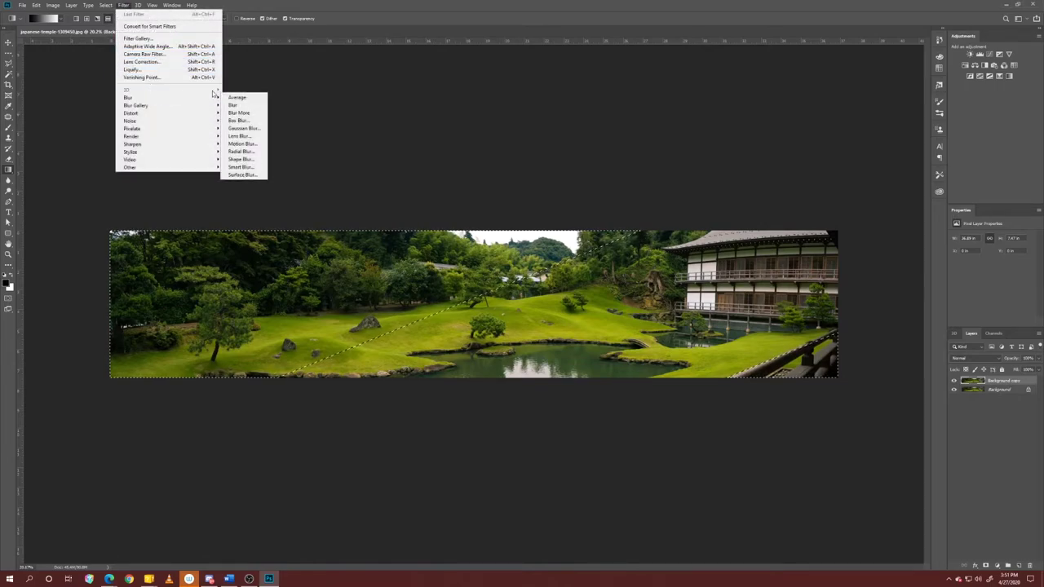
mouse_move(214, 97)
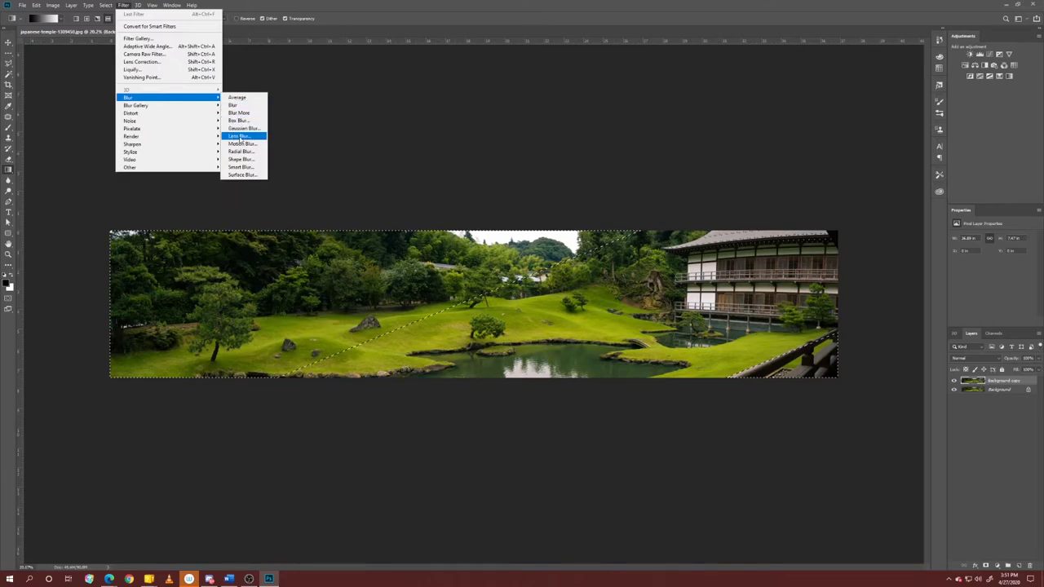
left_click(250, 137)
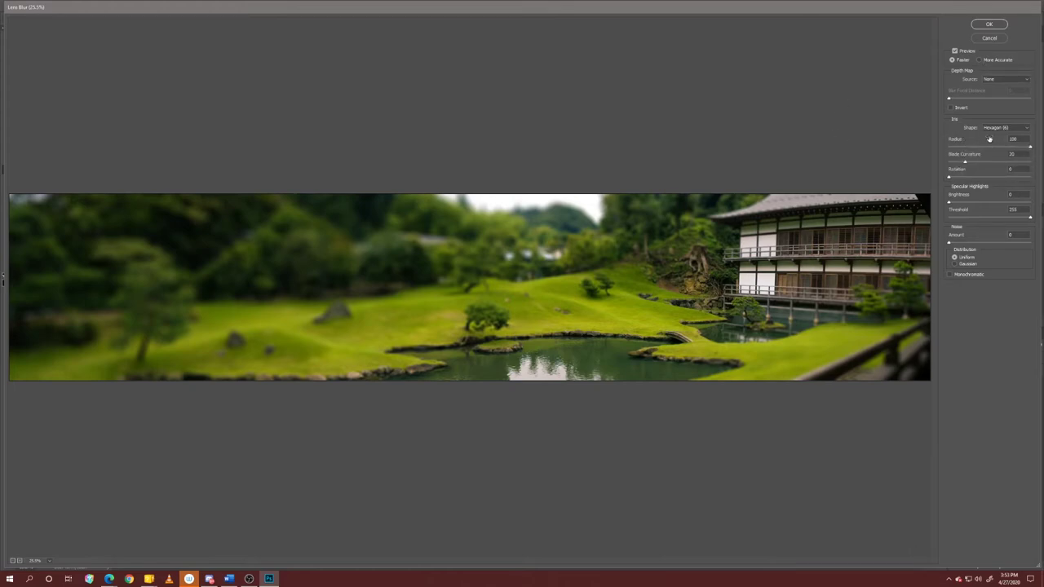
- Lower the Lens Blur radius to about 90 and apply it to the selected garden
left_click(1008, 140)
key("shift+Down")
left_click_drag(1019, 151, 1041, 152)
left_click(989, 24)
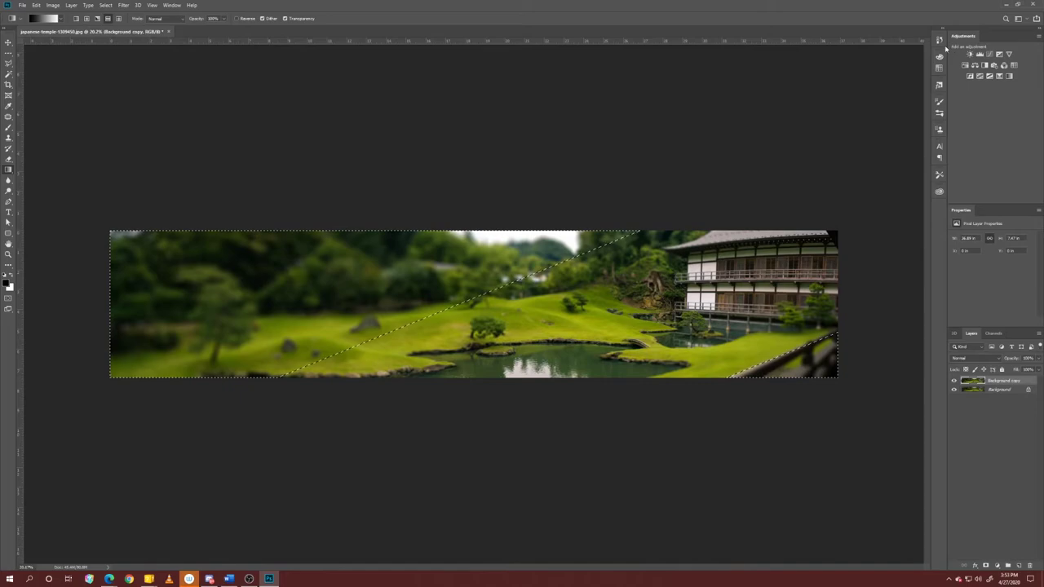
- Deselect with Ctrl+D, leaving the left garden blurred and the temple crisp
key("ctrl+d")
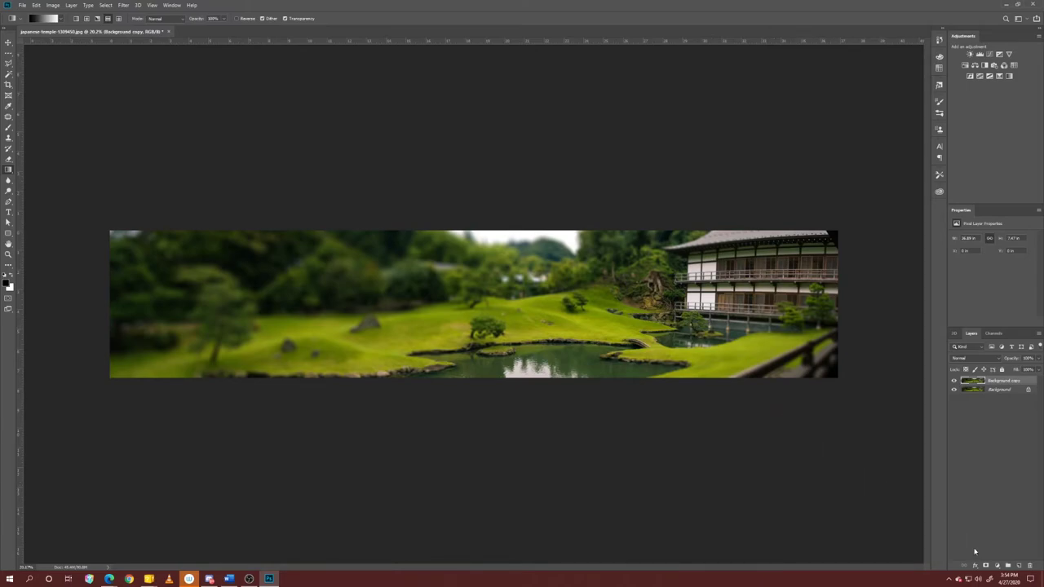
- Add a Vibrance adjustment layer boosted to about +65, then reselect Background copy
left_click(997, 566)
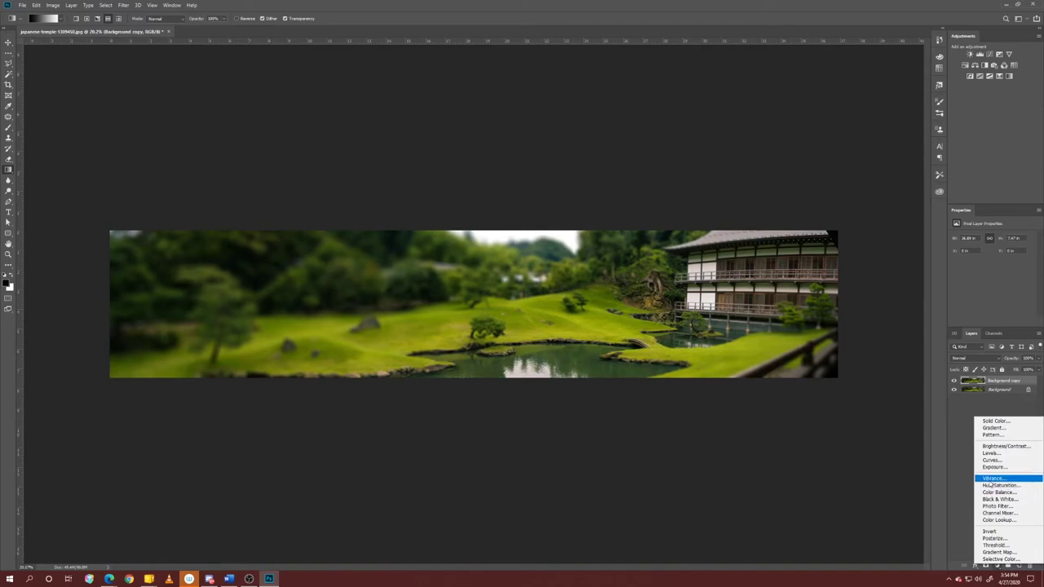
left_click(983, 482)
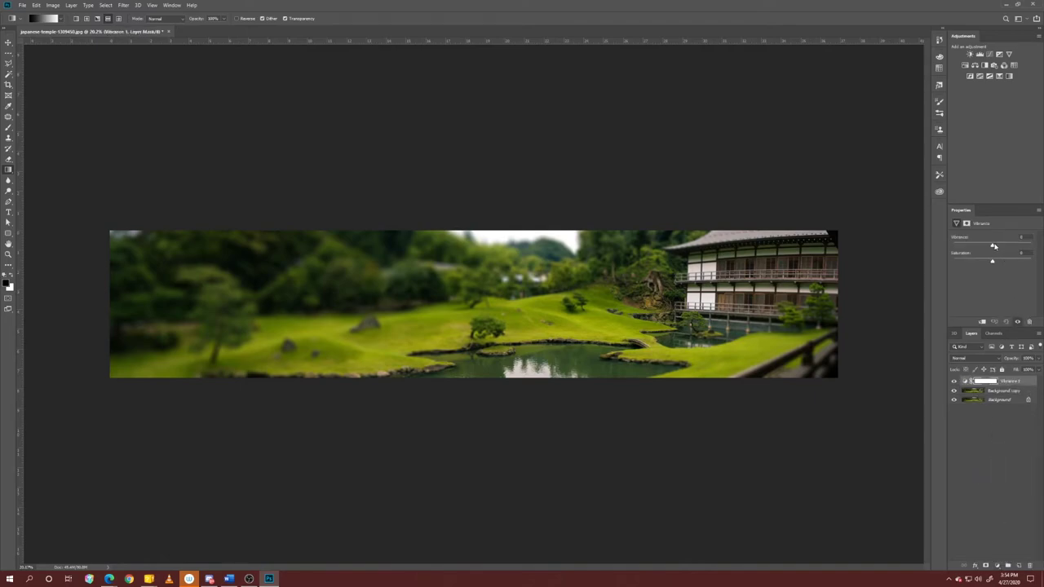
left_click_drag(995, 246, 1006, 266)
left_click(994, 392)
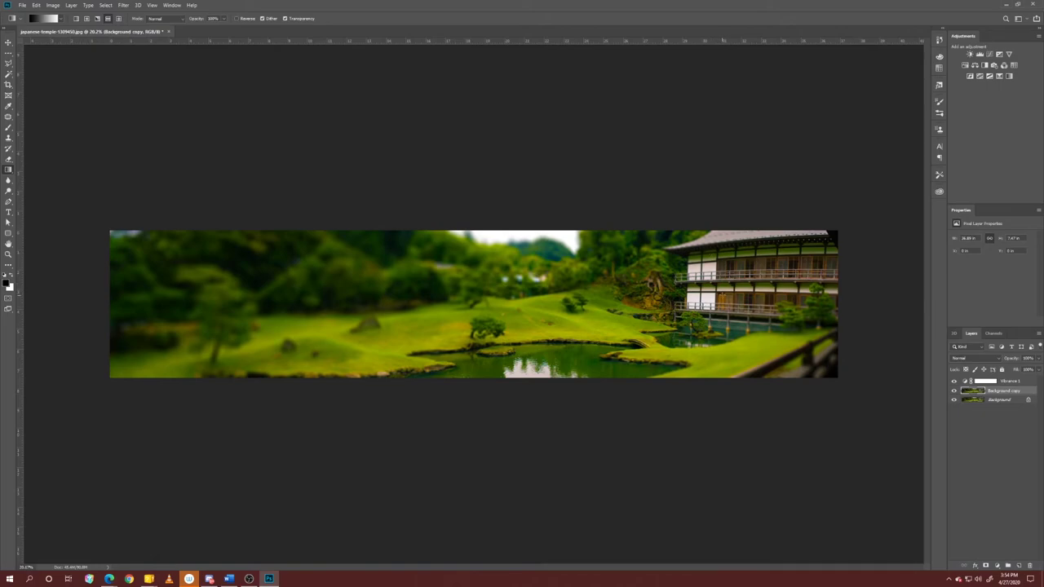
- Open Unsharp Mask on Background copy with Amount 73% and Radius 5.9 pixels
left_click(125, 5)
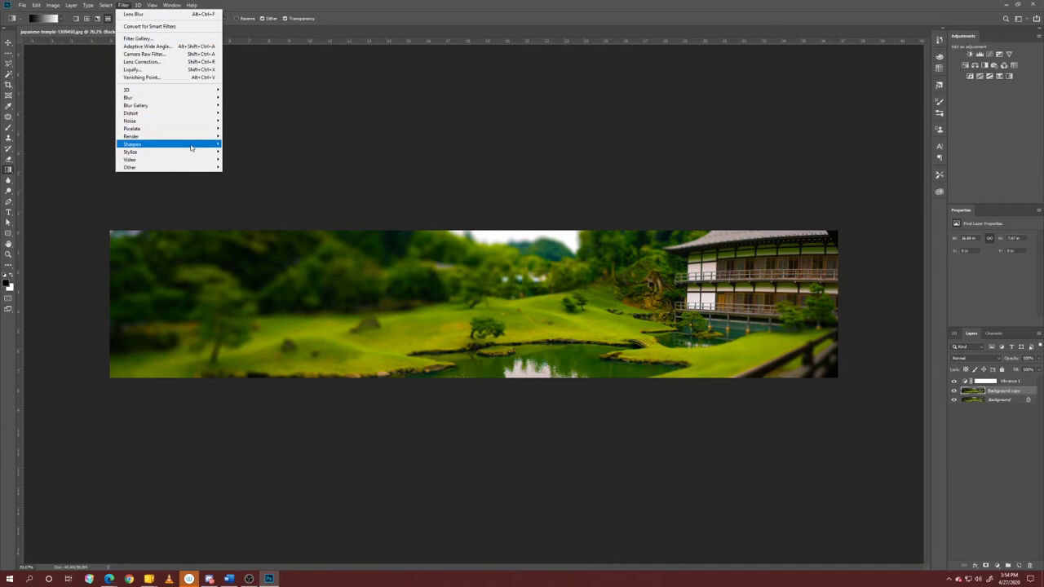
mouse_move(184, 148)
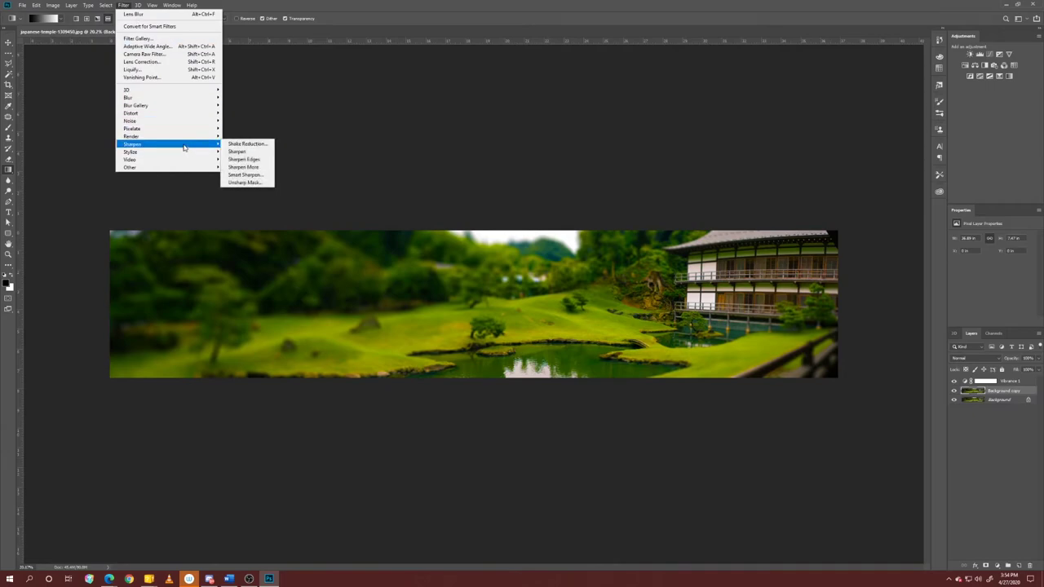
left_click(251, 182)
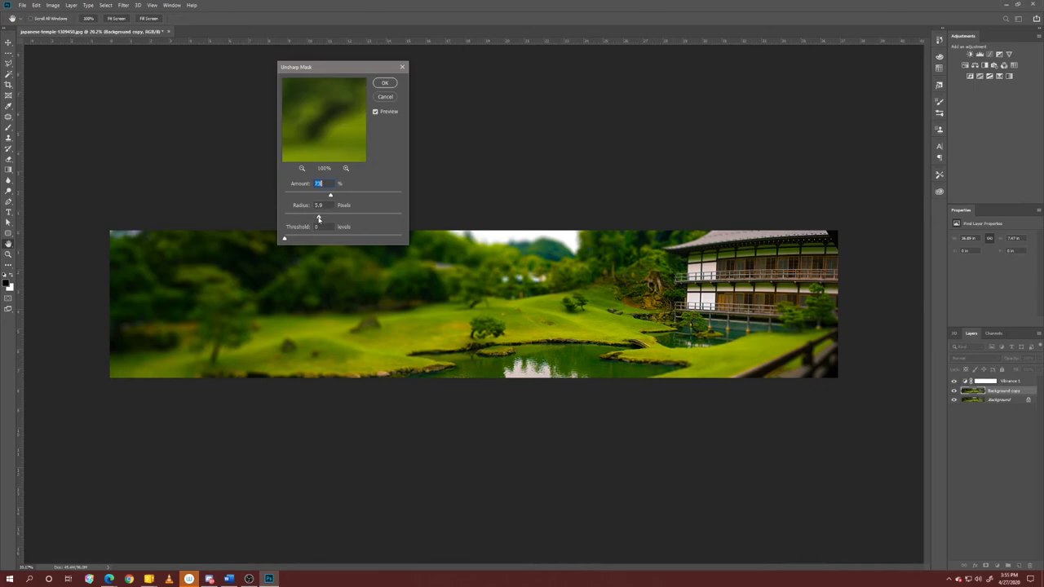
left_click_drag(318, 219, 365, 226)
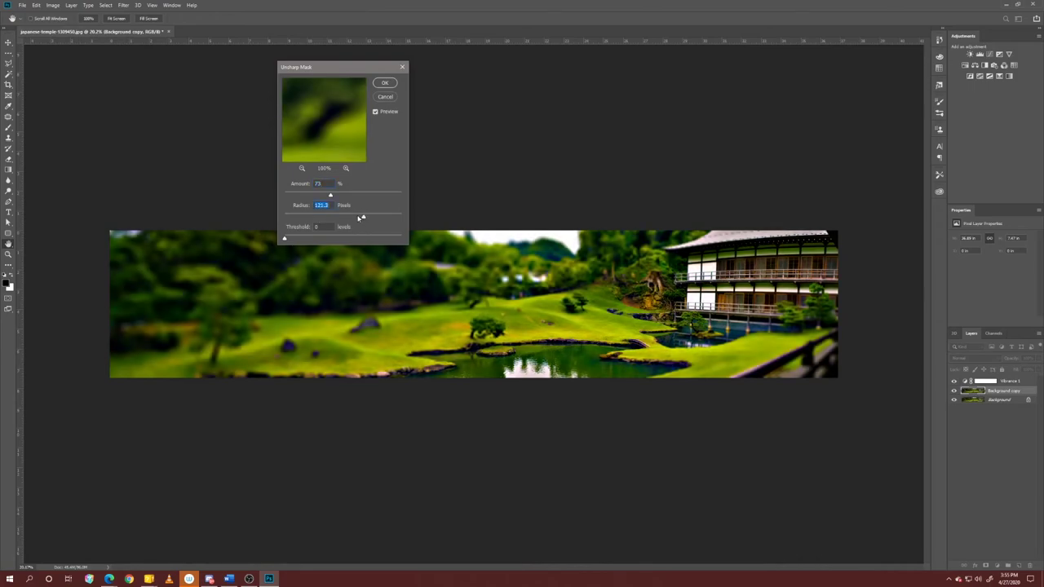
key("ctrl+z")
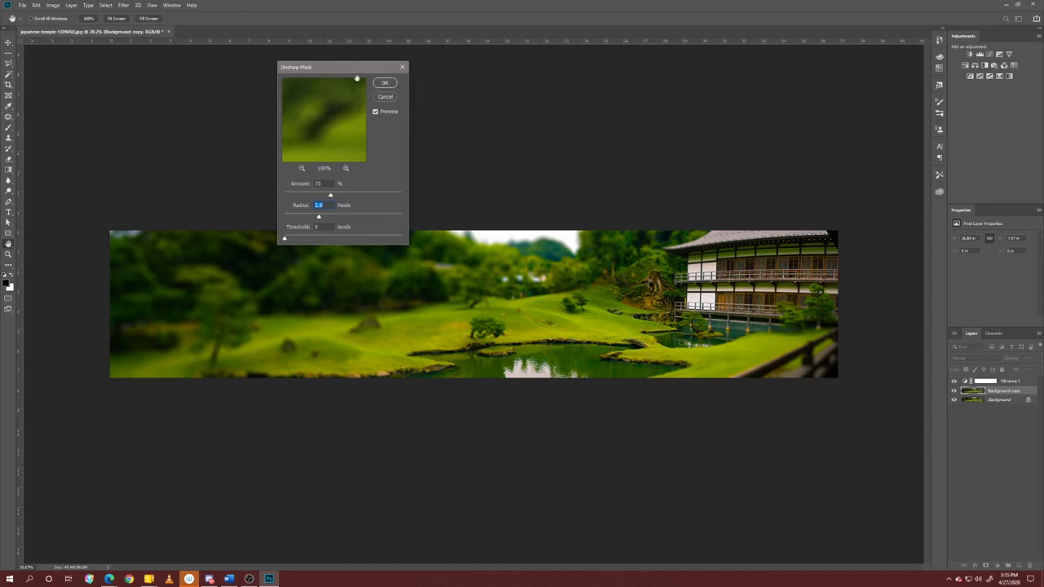
left_click(386, 85)
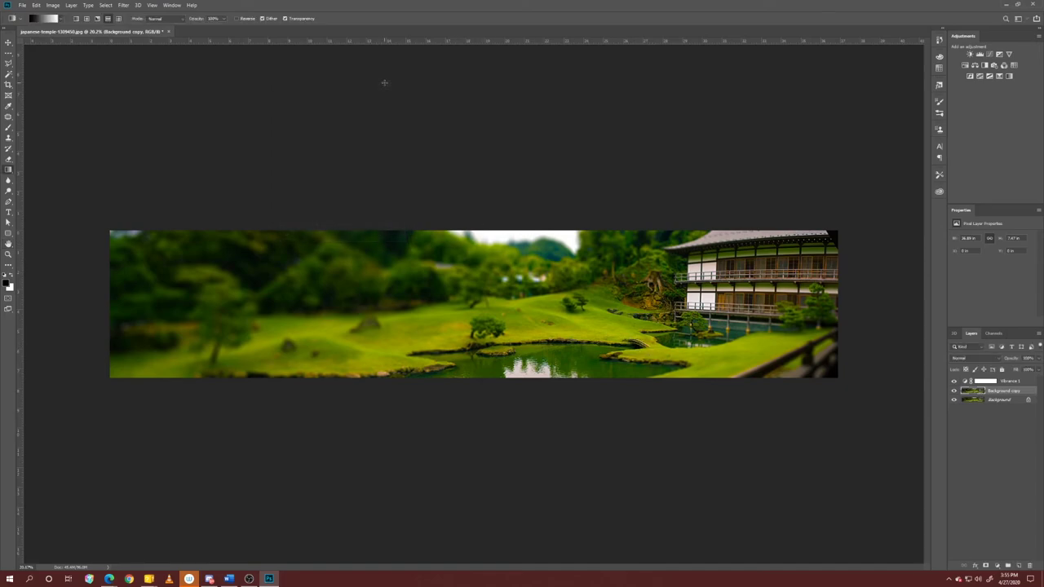